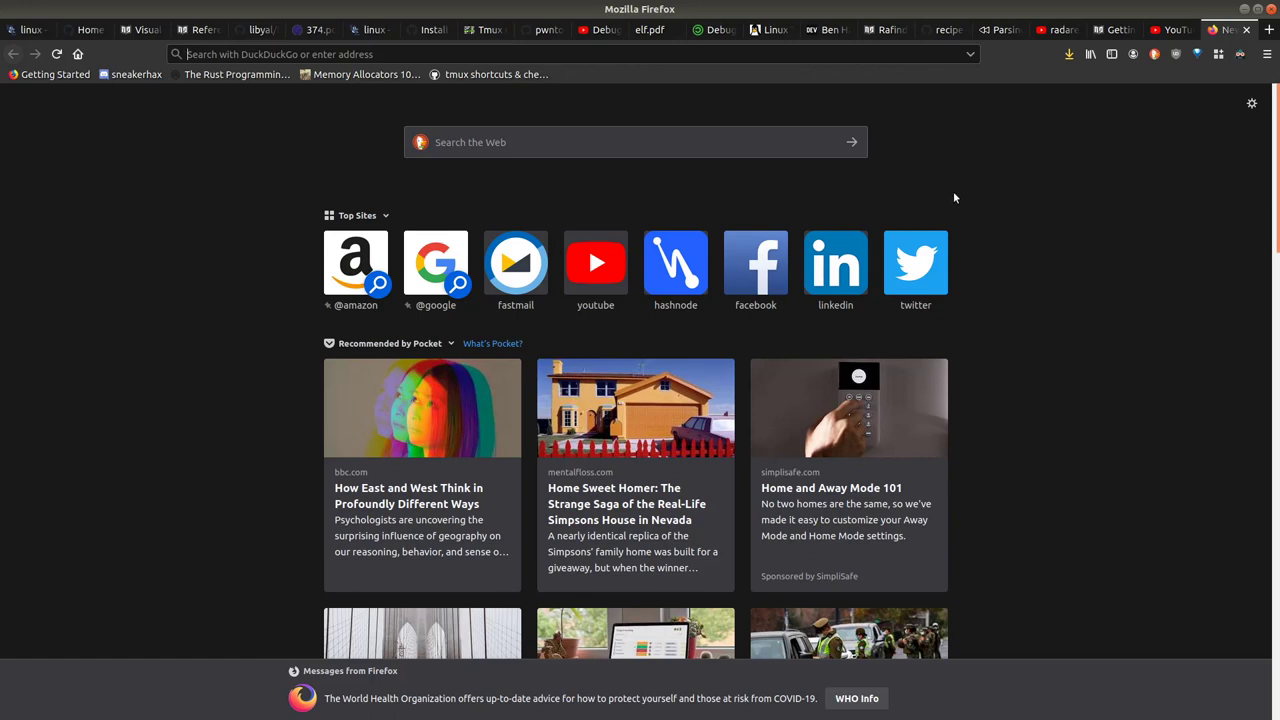
Step: Paste the latimes.com China wildlife-ban article URL into Firefox's address bar
type("https://www.latimes.com/world-nation/story/2020-04-02/why-china-wildlife-ban-not-enough-stop-coronavirus-outbreak")
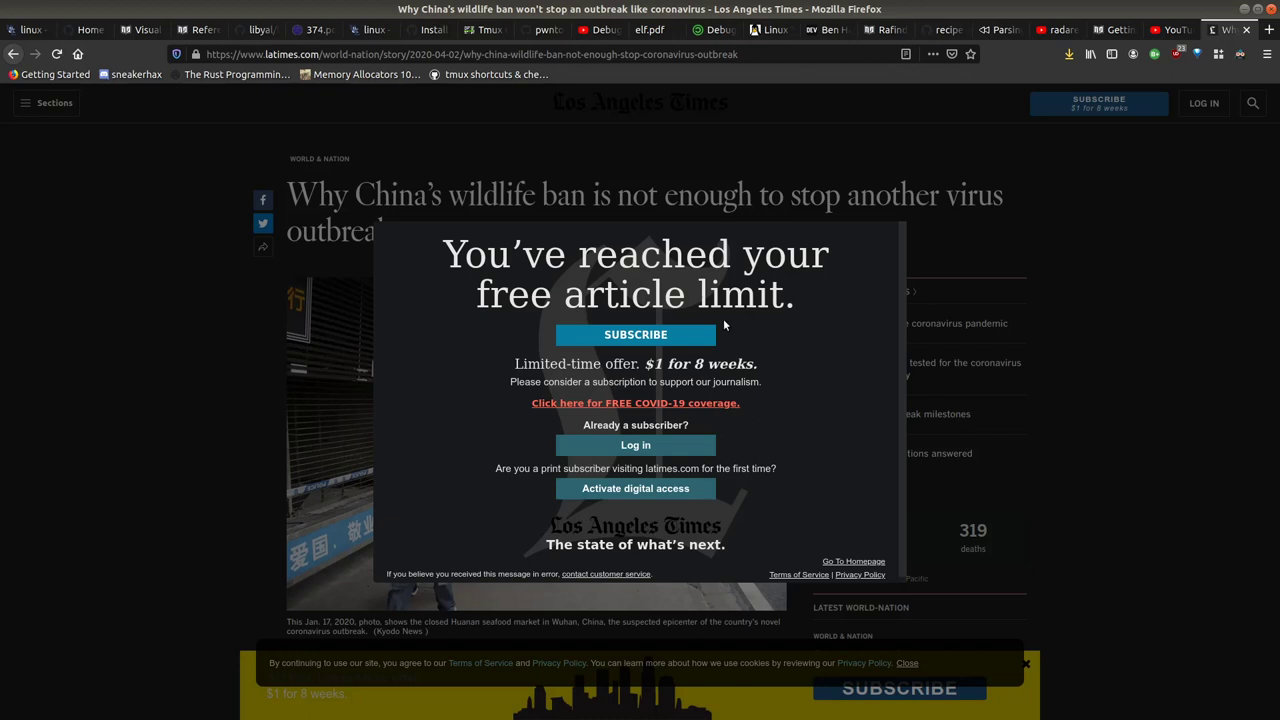
Step: Inspect the paywalled page in the developer tools, close them, and bring up the page's context menu
key("ctrl+shift+i")
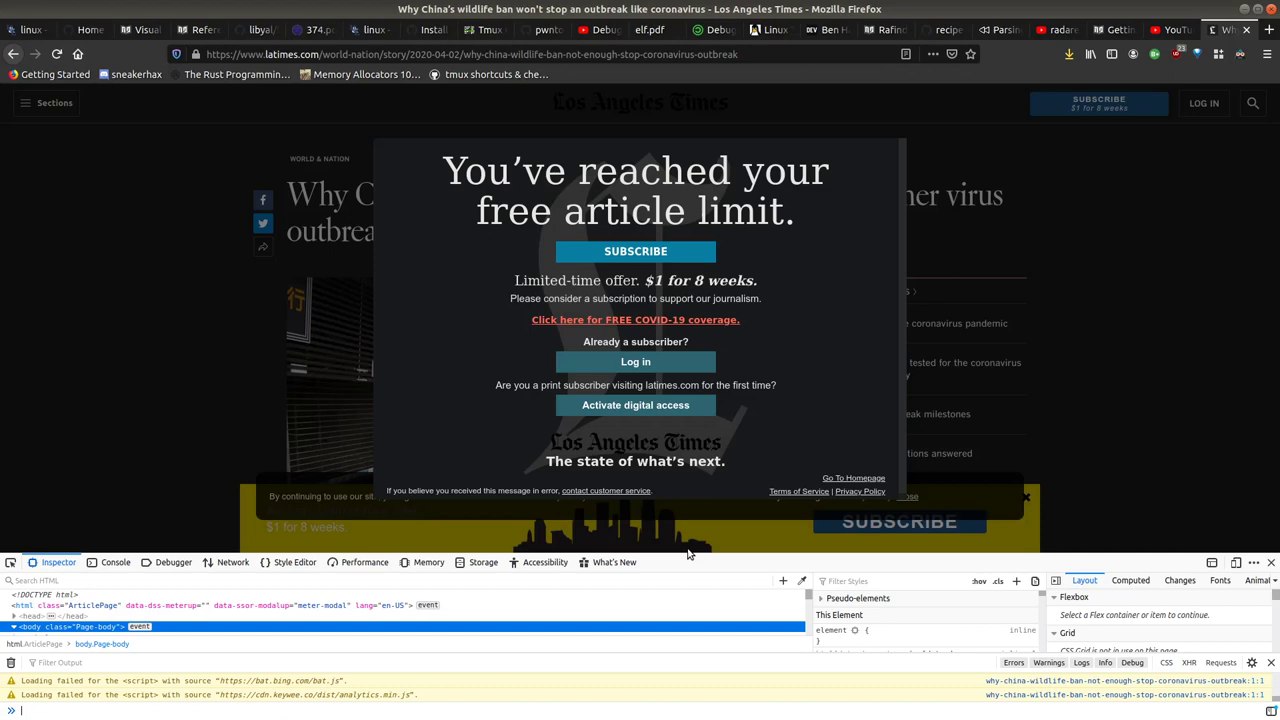
left_click_drag(680, 553, 691, 509)
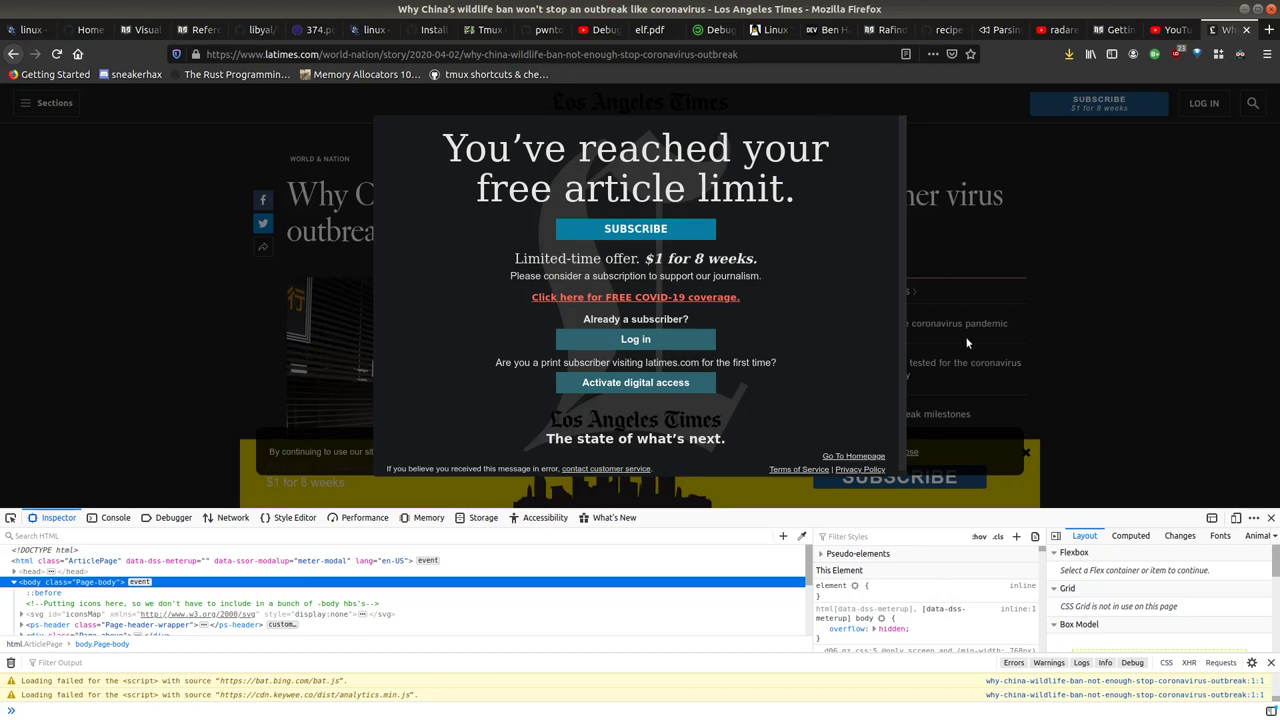
left_click(1271, 517)
right_click(1137, 437)
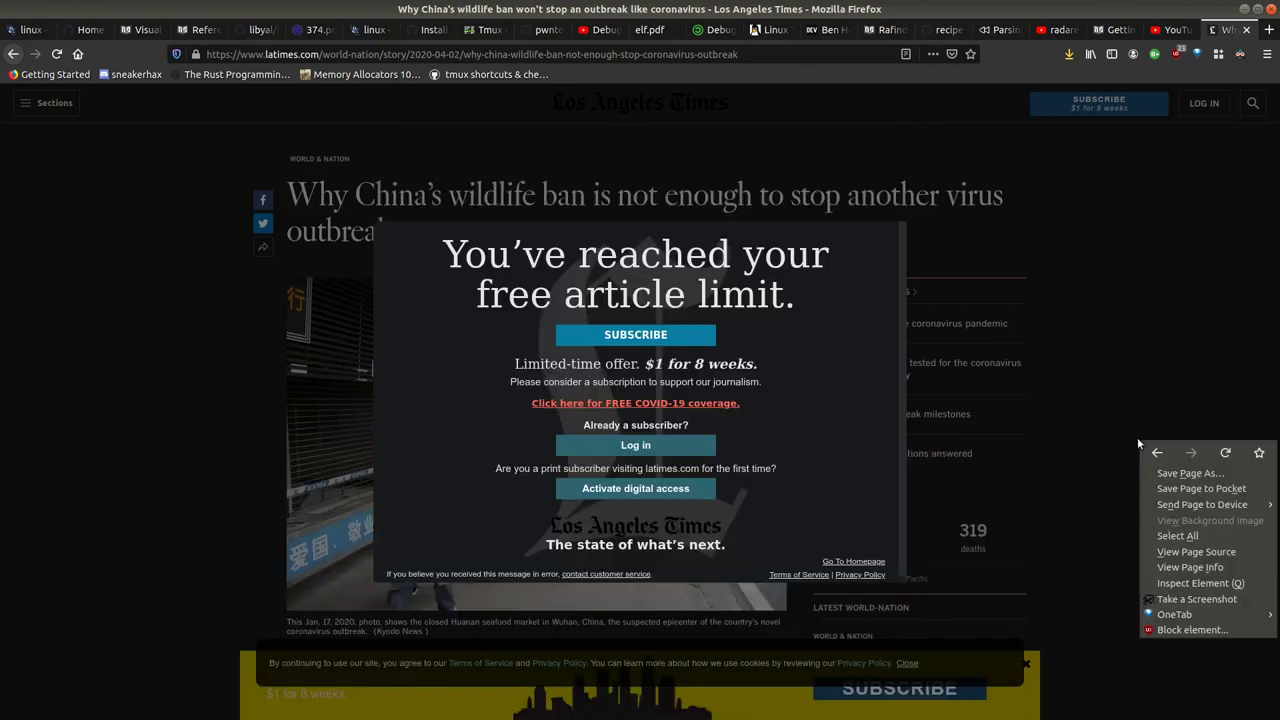
Step: Open the article's page source and scroll through the HTML
left_click(1180, 538)
scroll(458, 311, "down", 20)
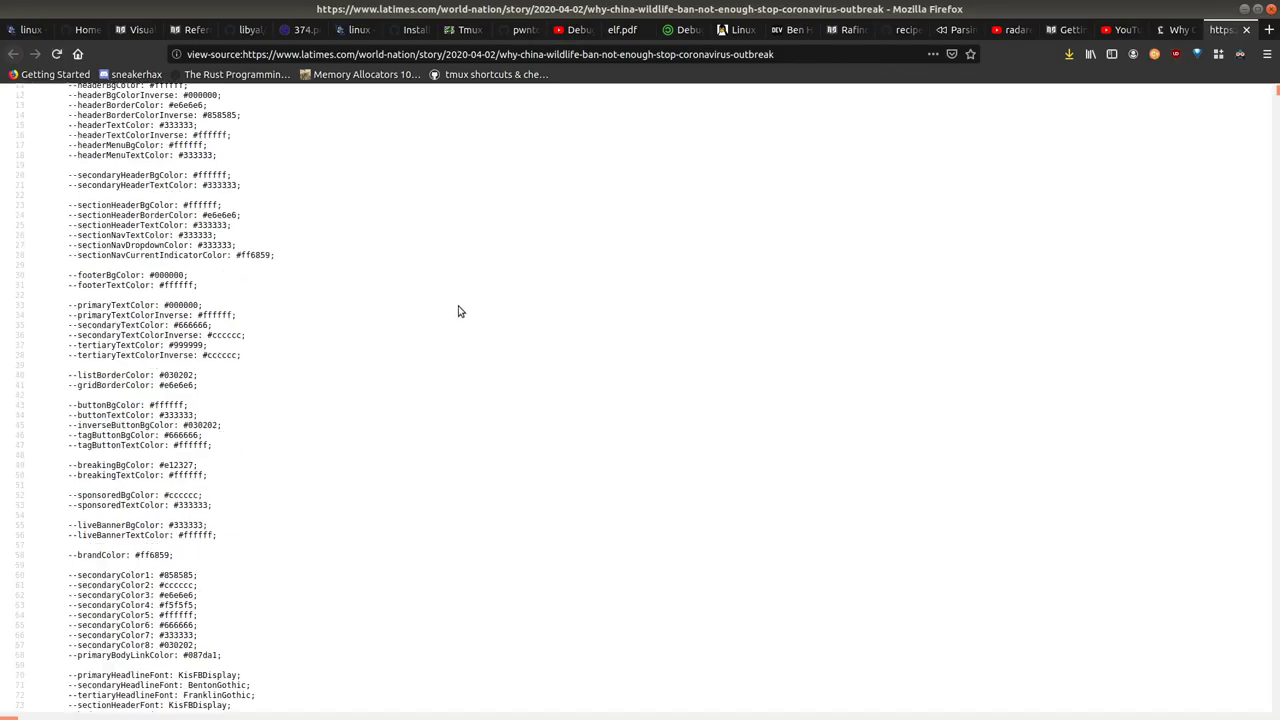
scroll(458, 311, "down", 20)
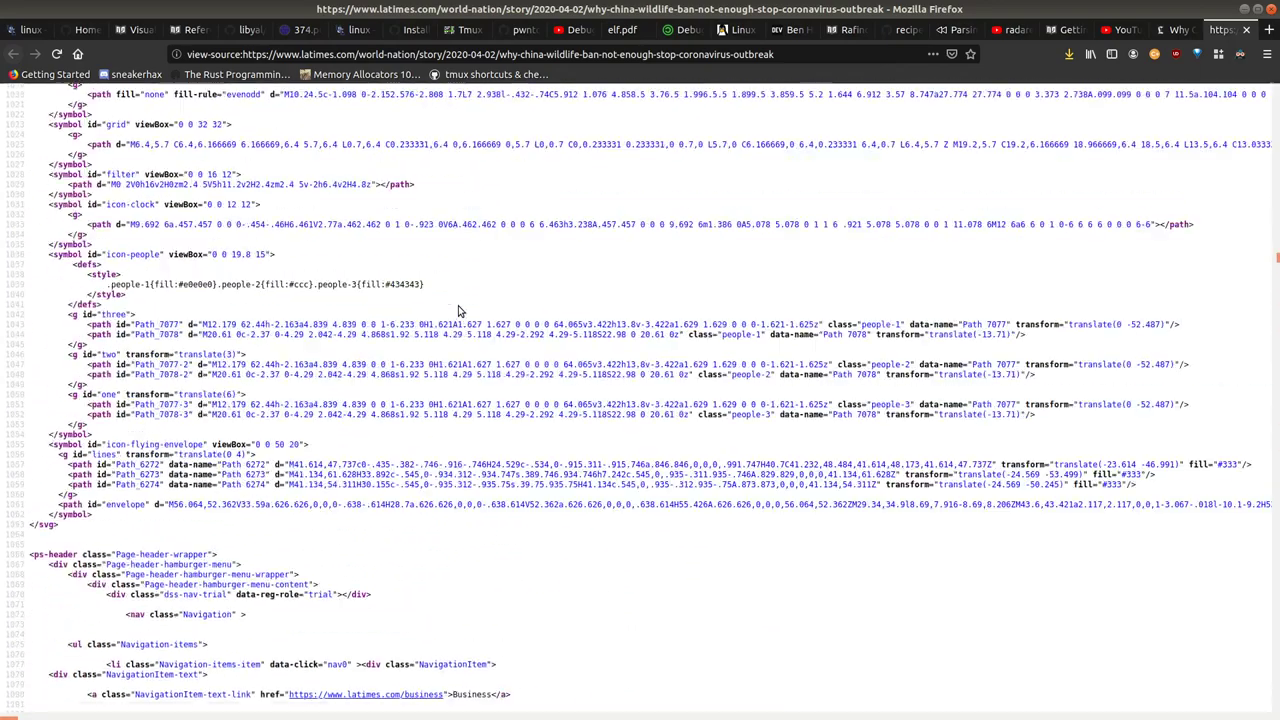
scroll(458, 311, "up", 20)
Step: Search the page source for 'elec' and step through the matches
key("ctrl+f")
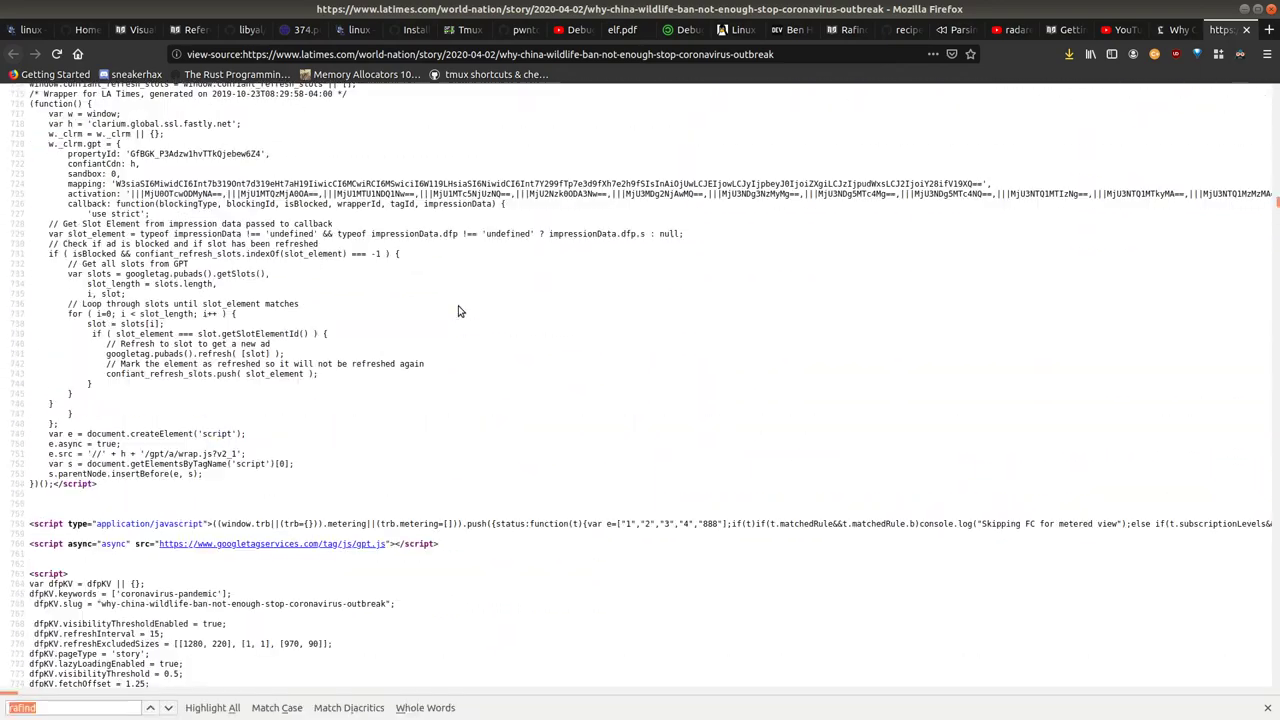
type("elec")
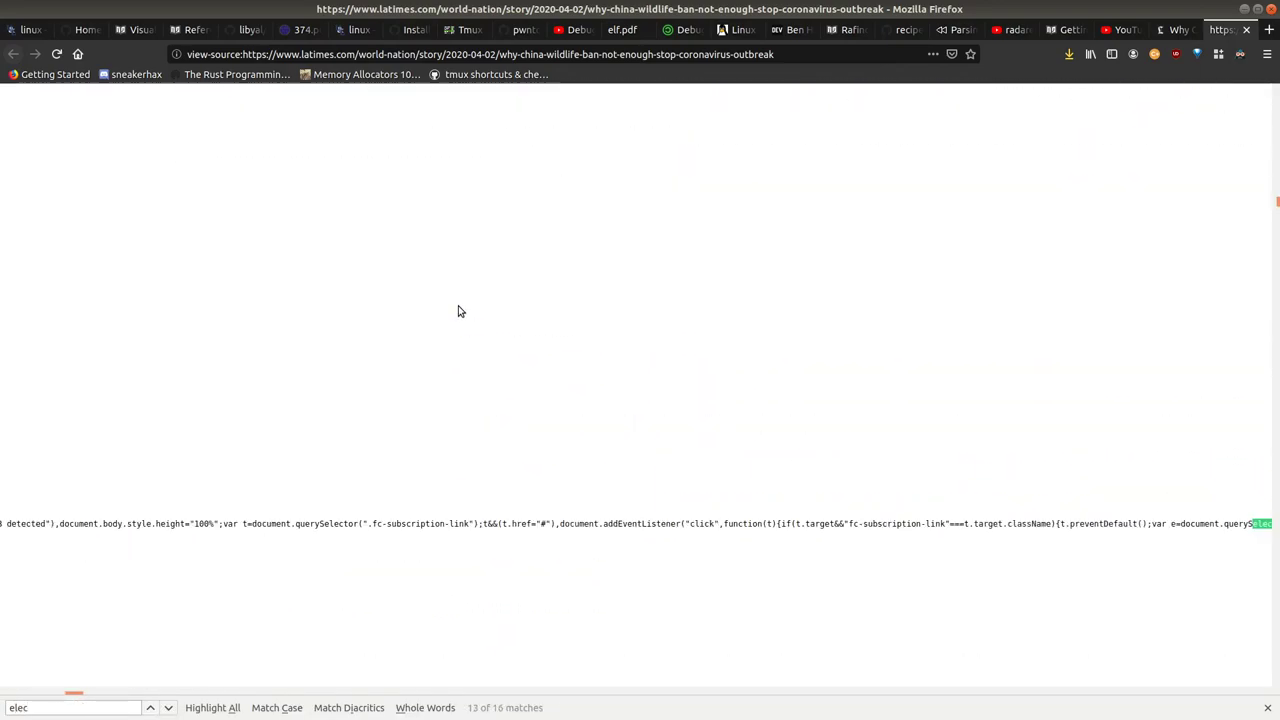
key("Return")
key("Return")
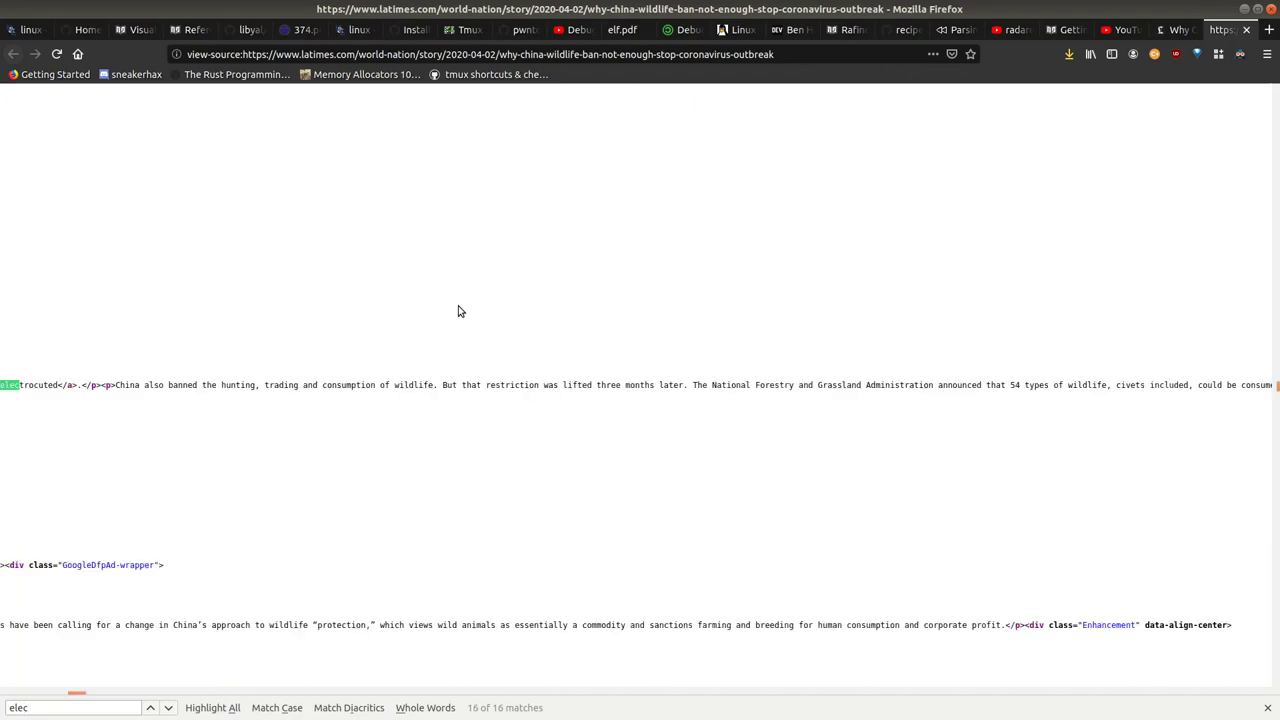
key("Return")
key("Return")
key("Return")
key("Return")
key("Return")
key("Return")
key("Return")
key("Return")
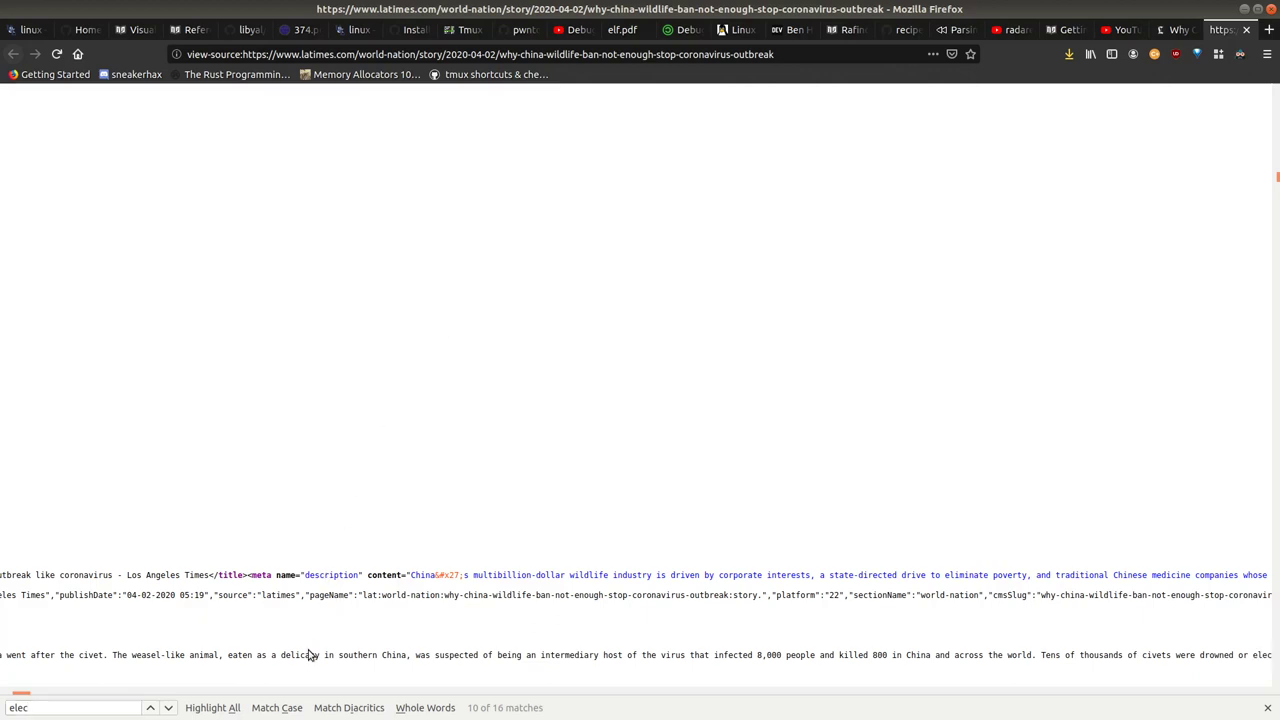
Step: Select the source's sentence about civets as a delicacy, then close the view-source tab
left_click_drag(306, 656, 1140, 631)
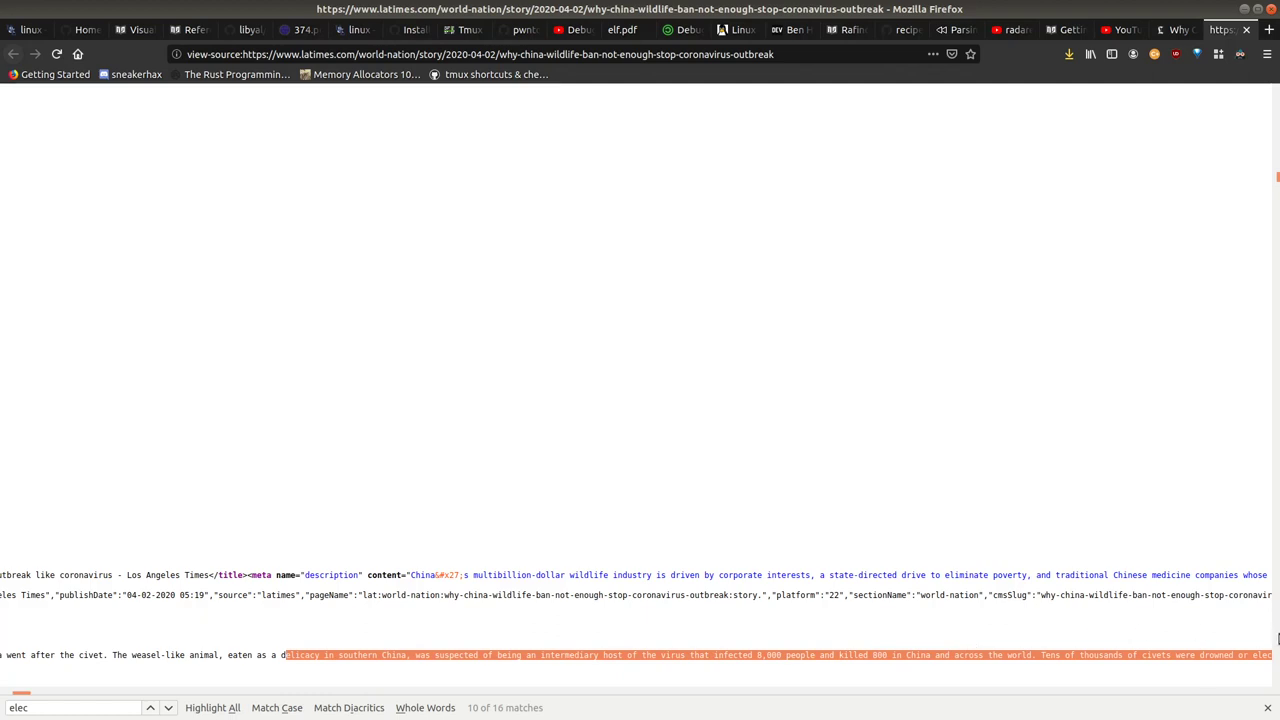
left_click(620, 414)
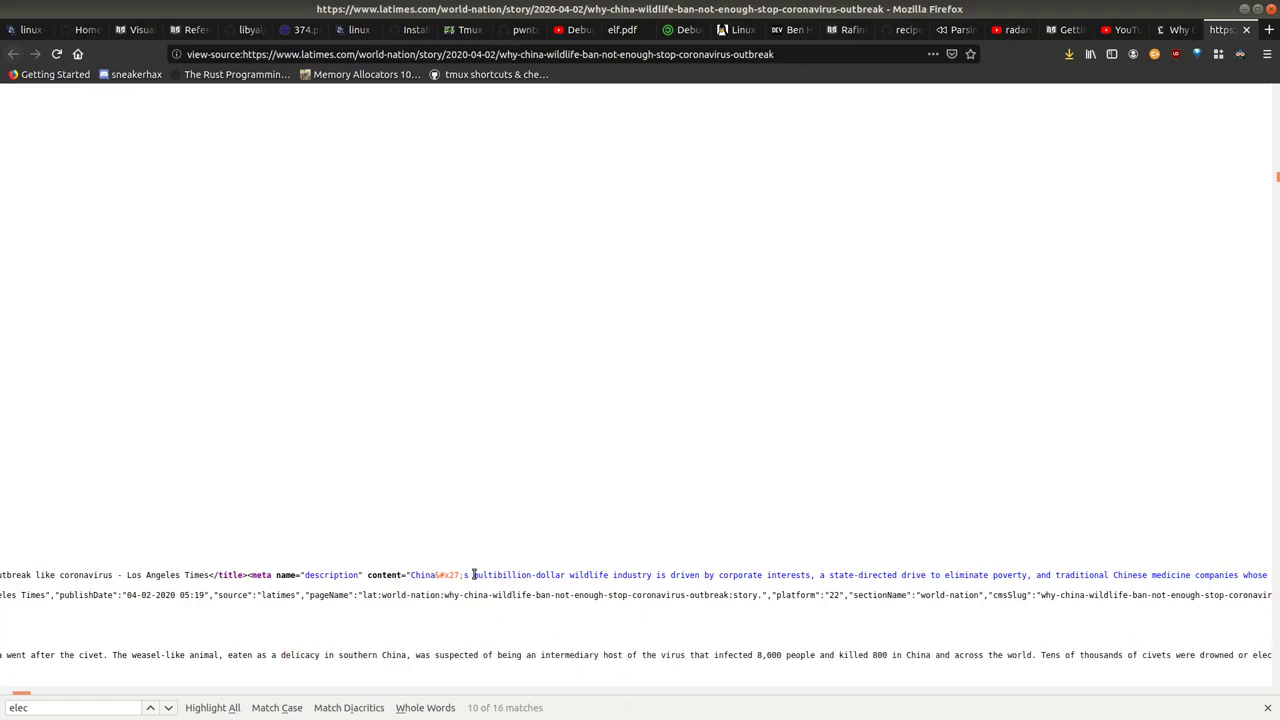
left_click(1247, 30)
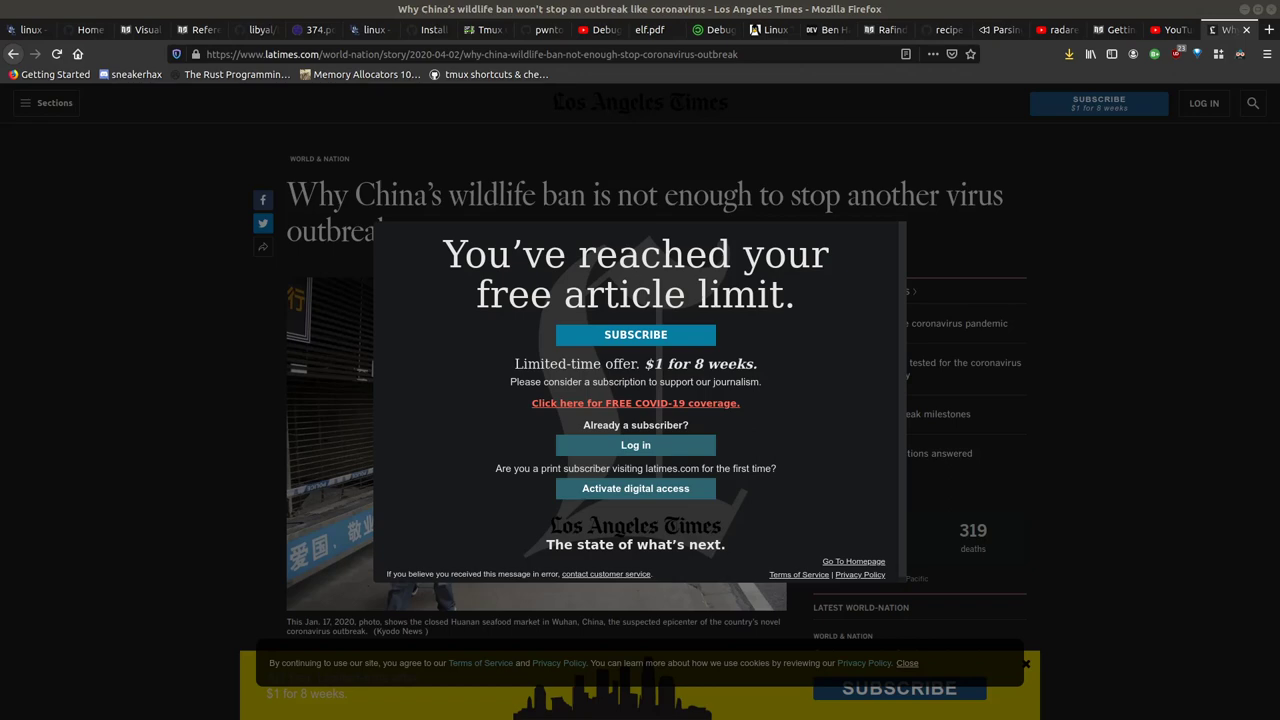
Step: Read the full article in the maximized Lynx terminal, then quit Lynx to the shell
key("alt+Tab")
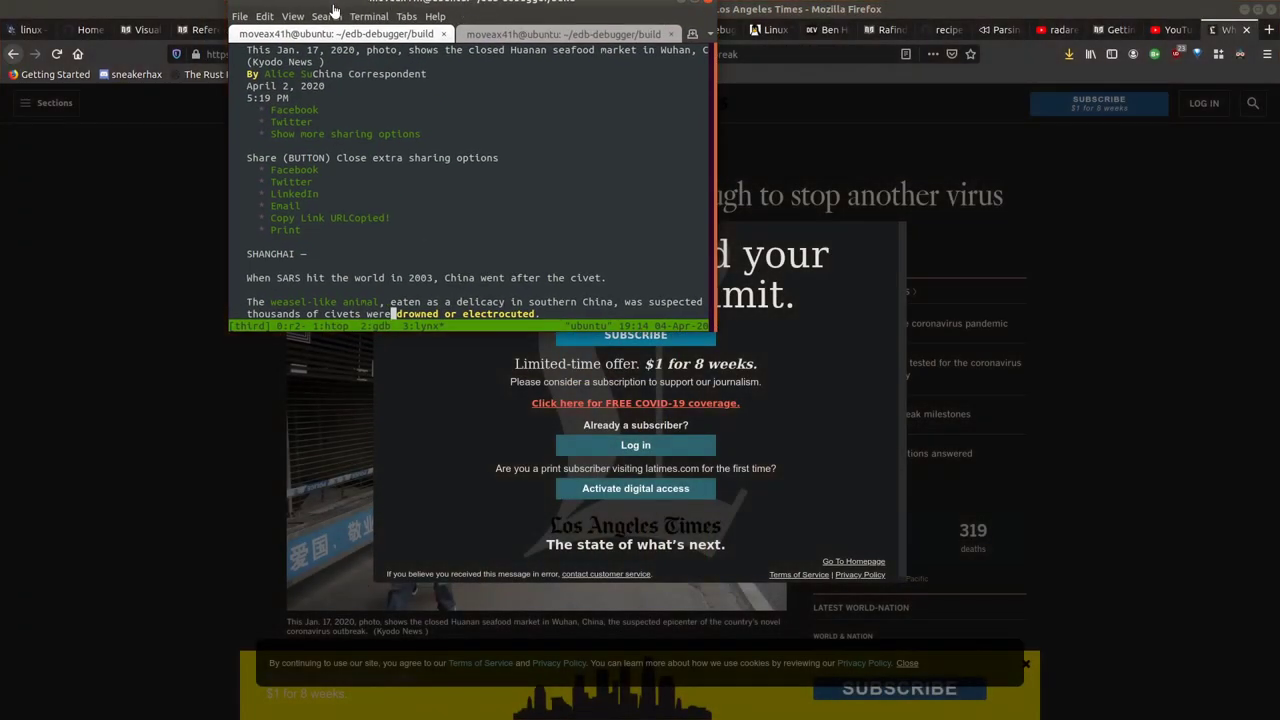
double_click(333, 9)
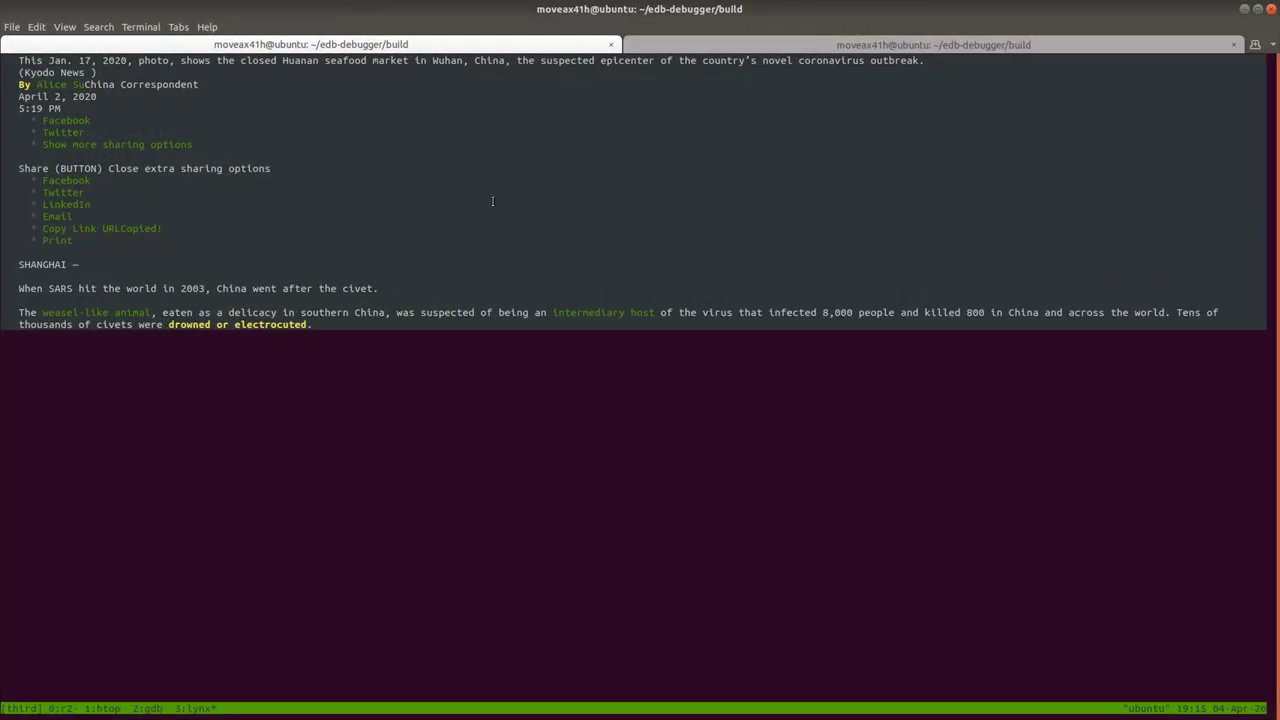
key("Down")
key("Down")
key("Down")
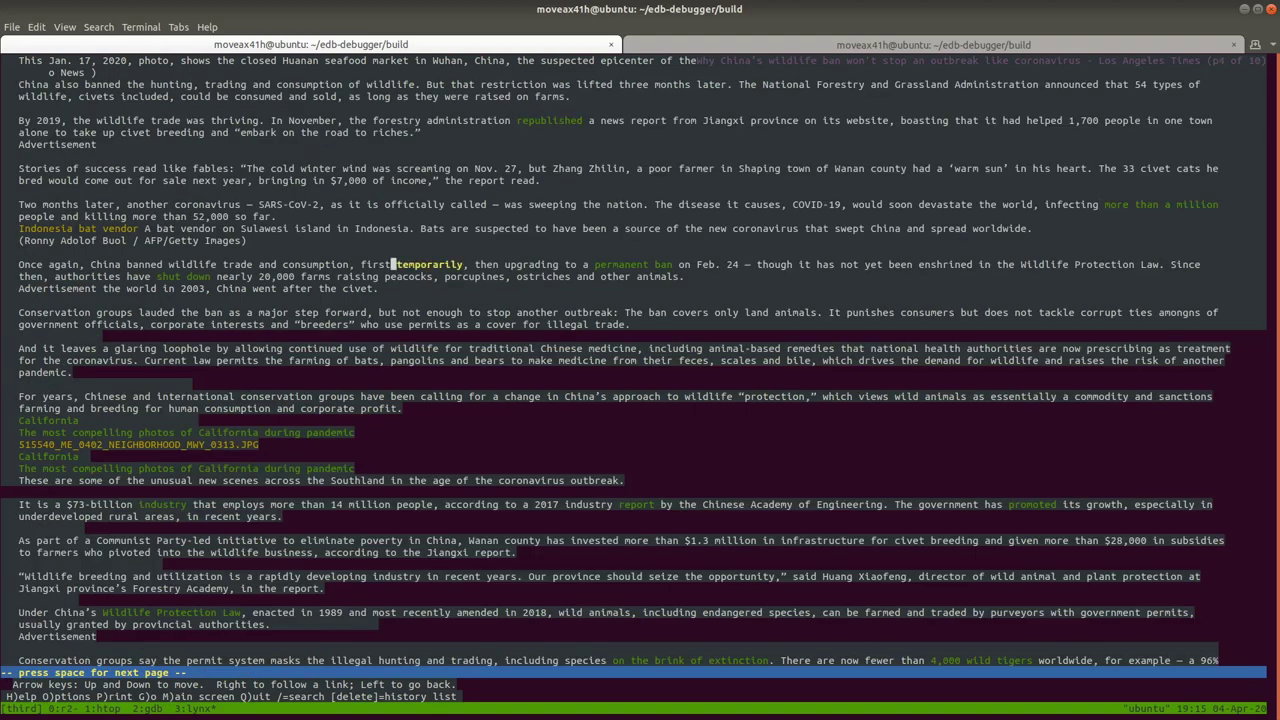
key("Down")
key("Up")
key("Up")
key("Up")
key("Page_Up")
key("q")
key("y")
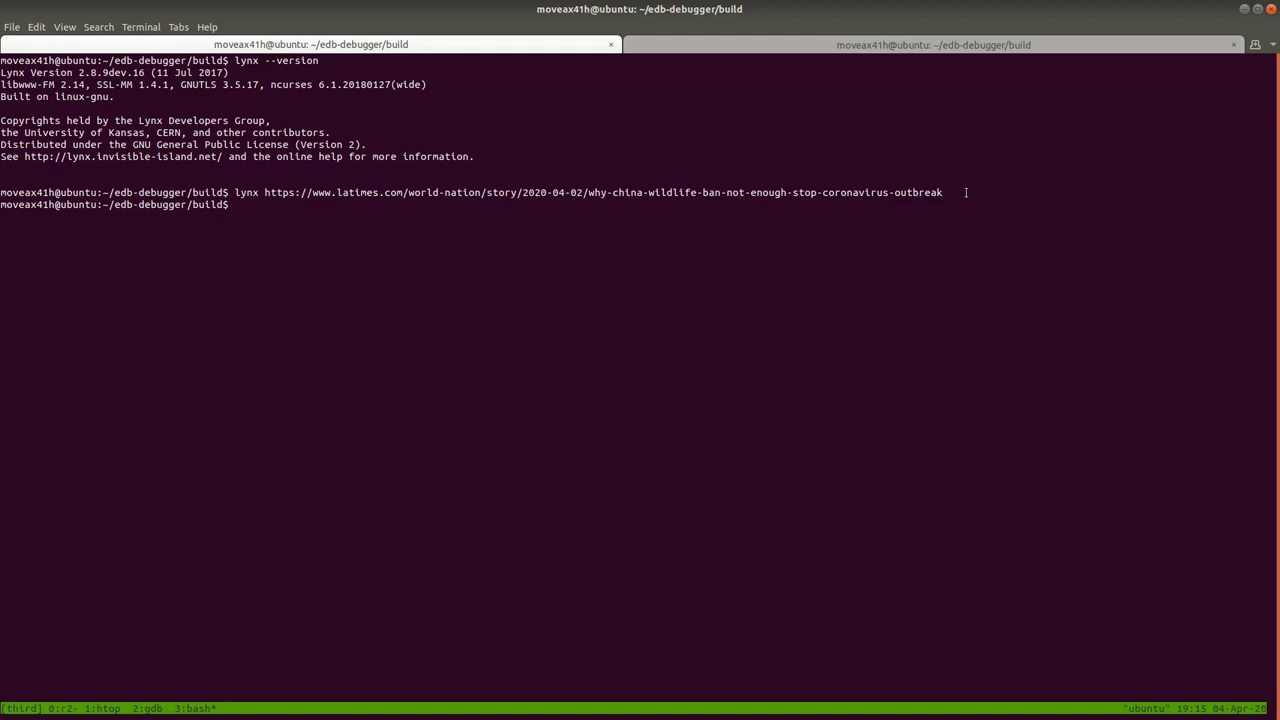
Step: Rerun the previous lynx command to reload the LA Times article
left_click_drag(966, 192, 264, 192)
left_click(304, 223)
key("Up")
key("Return")
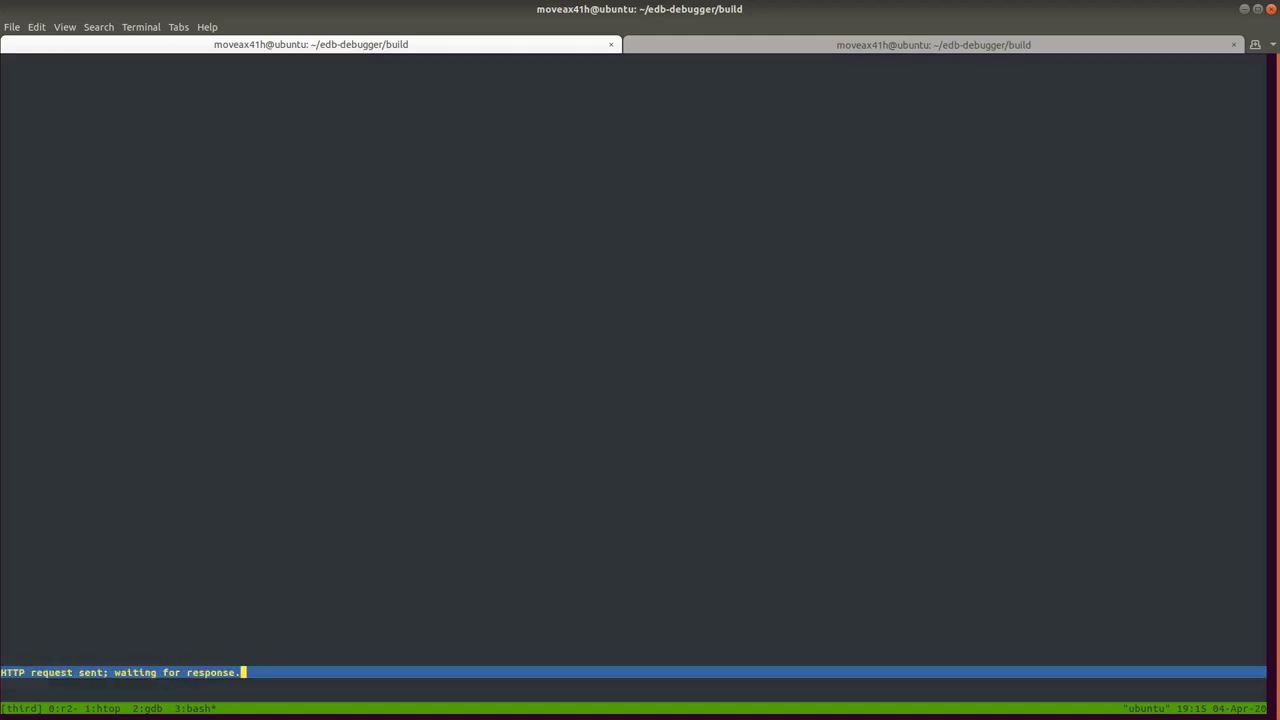
Step: Move down through the section, About Us and footer links to the article headline
key("Down")
key("Down")
key("Down")
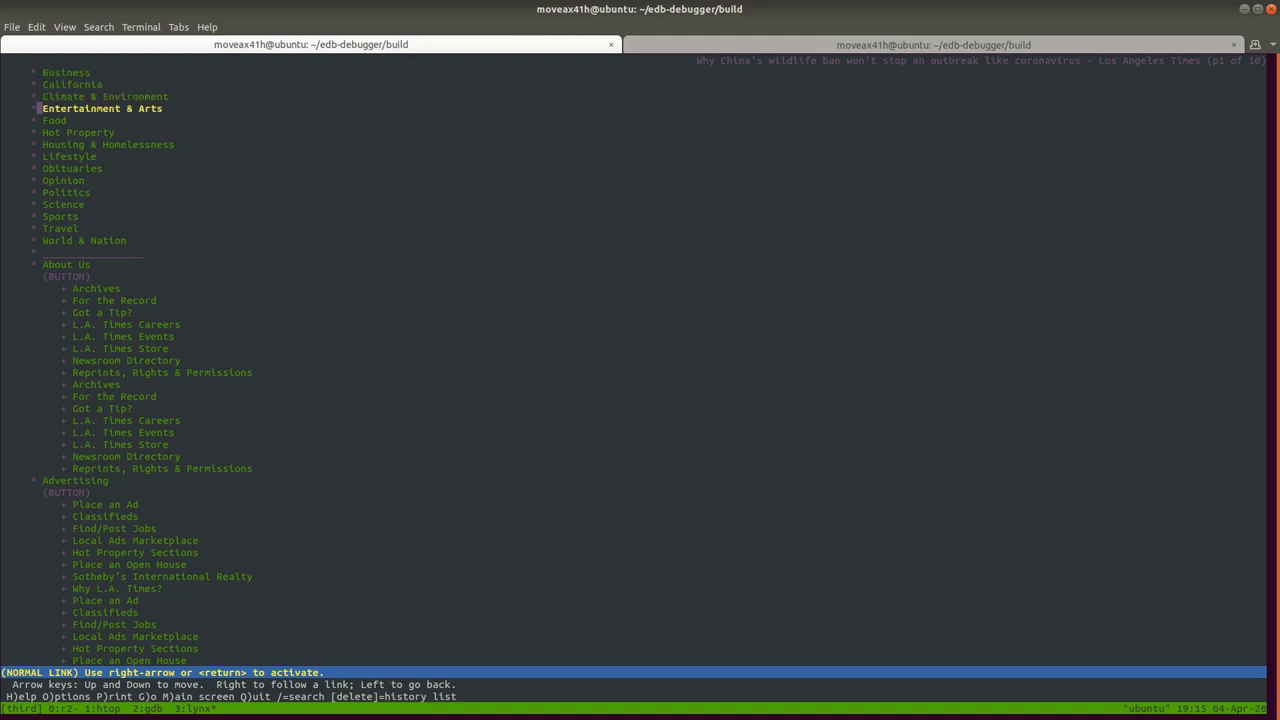
key("Down")
key("Down")
key("Down")
key("Down")
key("Down")
key("Down")
key("Down")
key("Down")
key("Down")
key("Down")
key("Down")
key("Down")
key("Down")
key("Down")
key("Down")
key("Down")
key("Down")
key("Down")
key("Down")
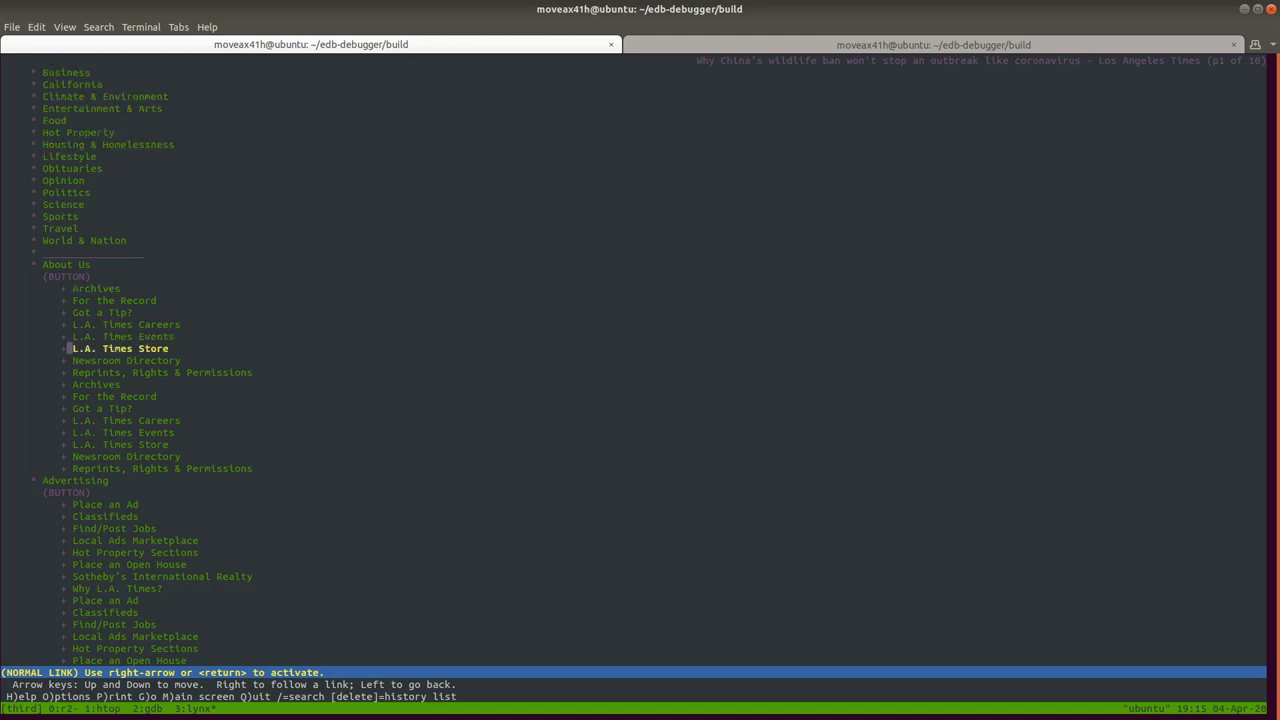
key("Down")
key("Down")
key("Down")
key("Down")
key("Down")
key("Down")
key("Down")
key("Down")
key("Down")
key("Down")
key("Down")
key("Down")
key("Down")
key("Down")
key("Down")
key("Down")
key("Down")
key("Down")
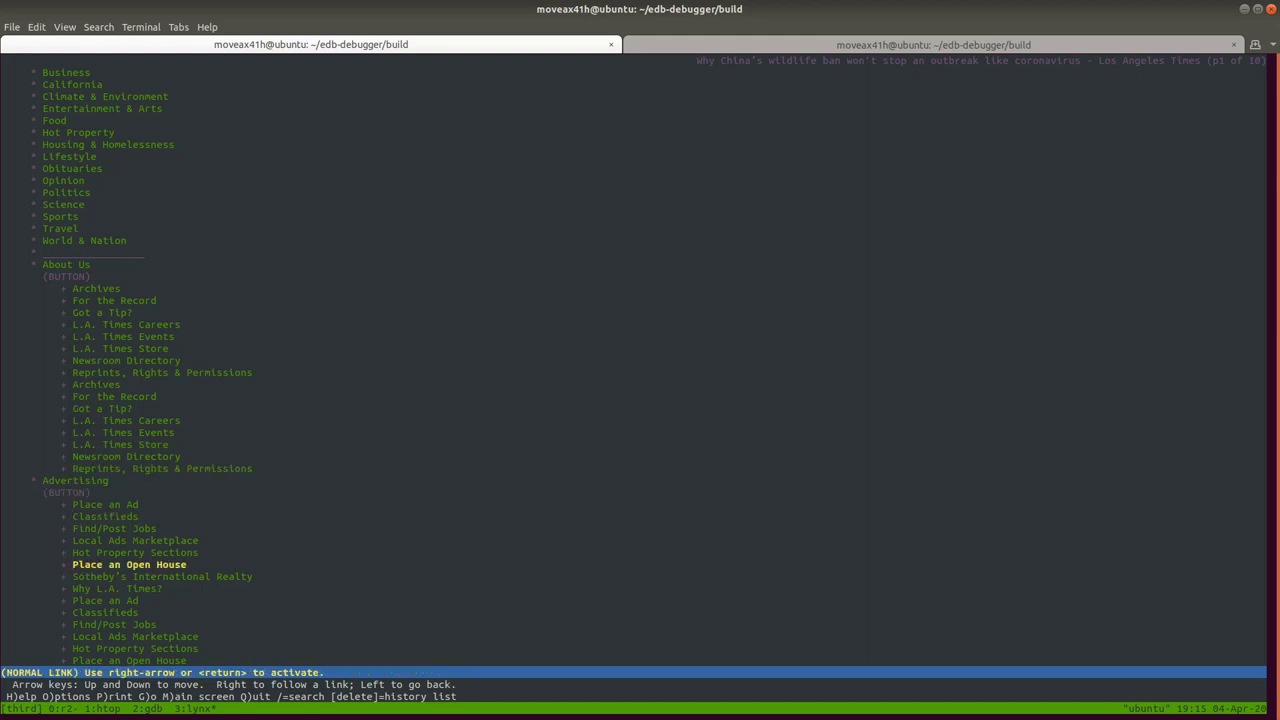
key("Down")
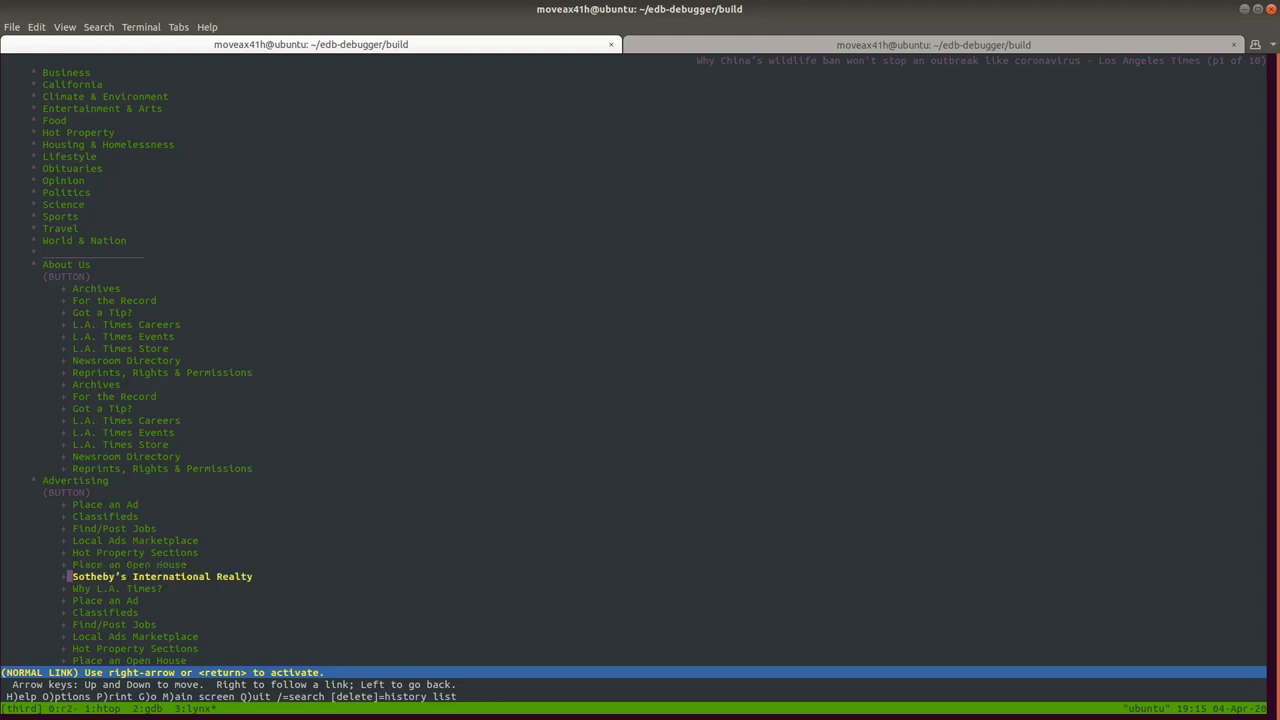
key("Down")
key("Down")
key("Down")
key("Down")
key("Down")
key("Down")
key("Down")
key("Down")
key("Down")
key("Down")
key("Down")
key("Down")
key("Down")
key("Down")
key("Down")
key("Down")
key("Down")
key("Down")
key("Down")
key("Down")
key("Down")
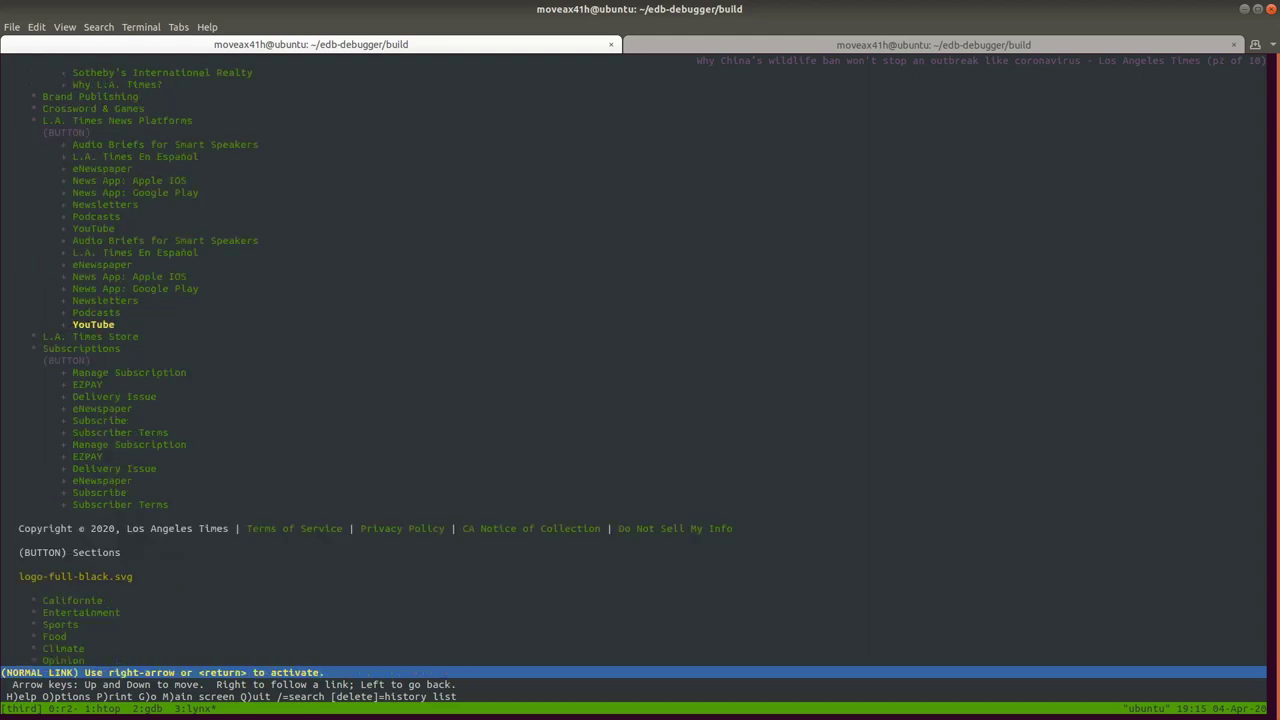
key("Down")
key("Down")
key("Down")
key("Down")
key("Down")
key("Down")
key("Down")
key("Down")
key("Down")
key("Down")
key("Down")
key("Down")
key("Down")
key("Down")
key("Down")
key("Down")
key("Down")
key("Down")
key("Down")
key("Down")
key("Down")
key("Down")
key("Down")
key("Down")
key("Down")
key("Down")
key("Down")
key("Down")
key("Down")
key("Down")
key("Down")
key("Down")
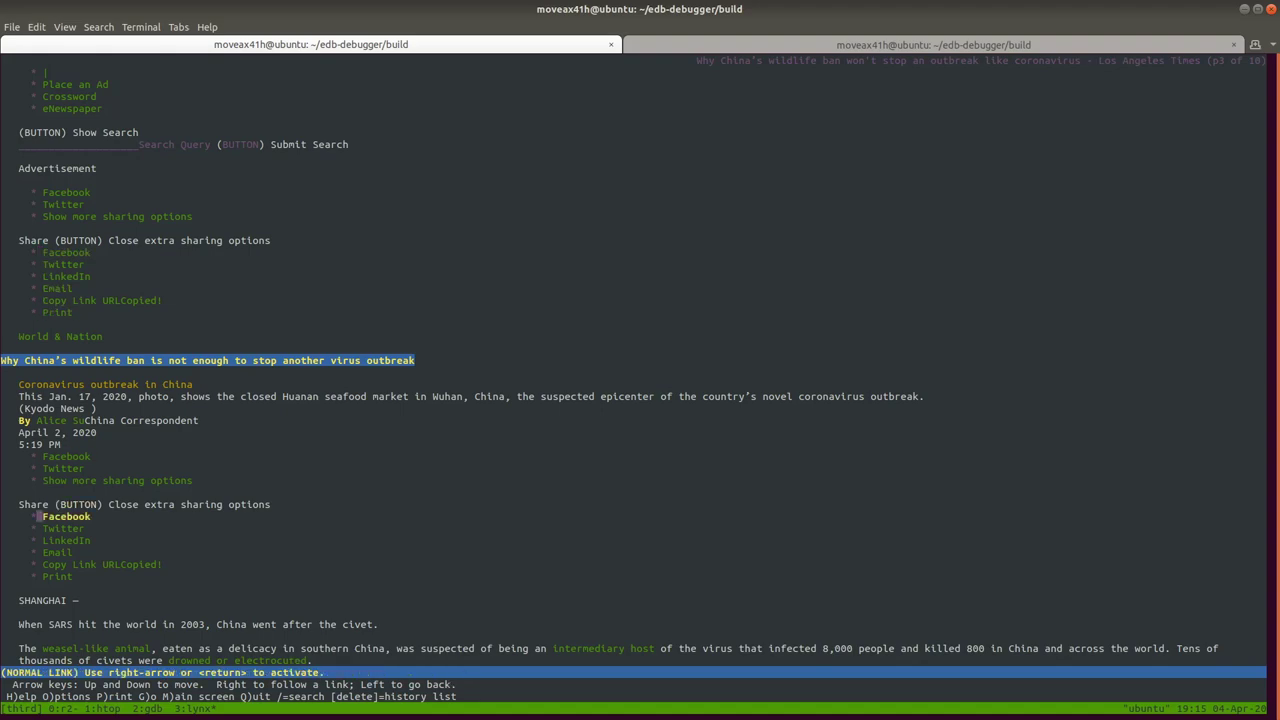
Step: Move through the article body pages and return to its opening section
key("Down")
key("Down")
key("Down")
key("Down")
key("Down")
key("Down")
key("Down")
key("Up")
key("Up")
key("Up")
key("Up")
key("Up")
key("Up")
key("Up")
key("Up")
key("Up")
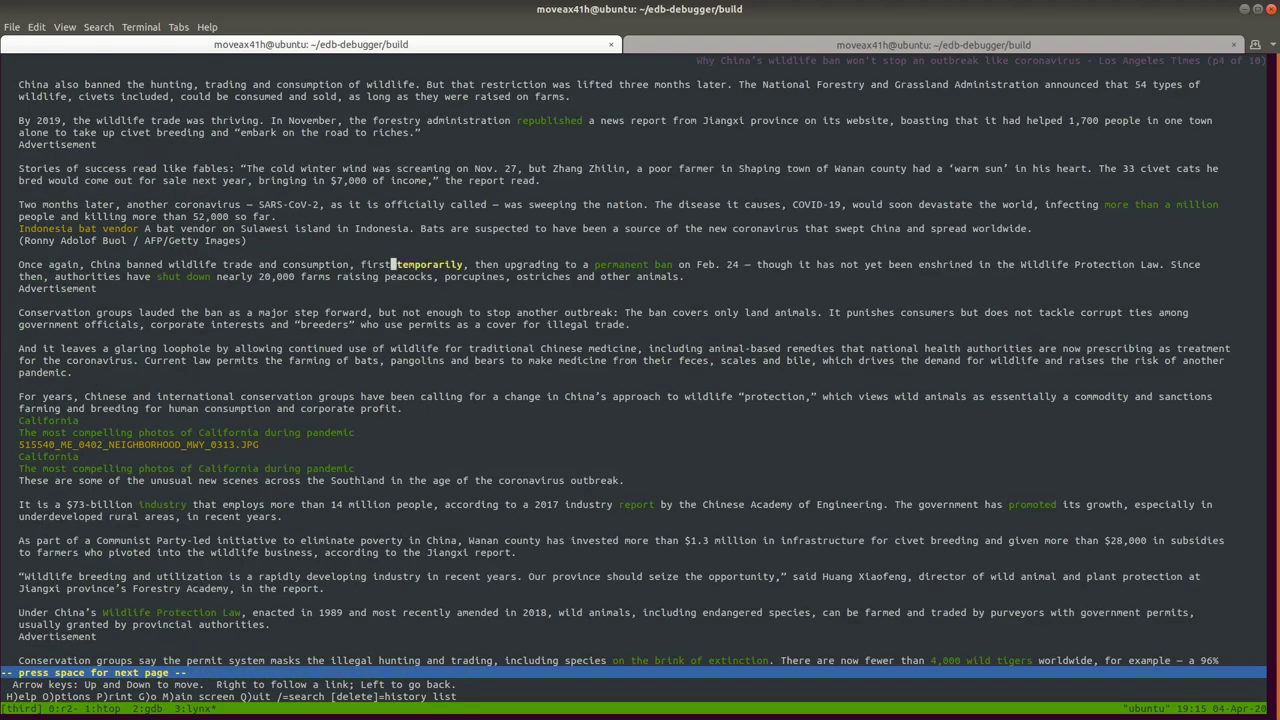
key("Down")
key("Down")
key("Down")
key("Down")
key("Down")
key("Down")
key("Down")
key("Down")
key("Down")
key("Down")
key("Down")
key("Down")
key("Down")
key("Down")
key("Down")
key("Down")
key("Down")
key("Down")
key("Down")
key("Down")
key("Down")
key("Down")
key("Down")
key("Down")
key("Down")
key("Down")
key("Down")
key("Down")
key("Down")
key("Down")
key("Down")
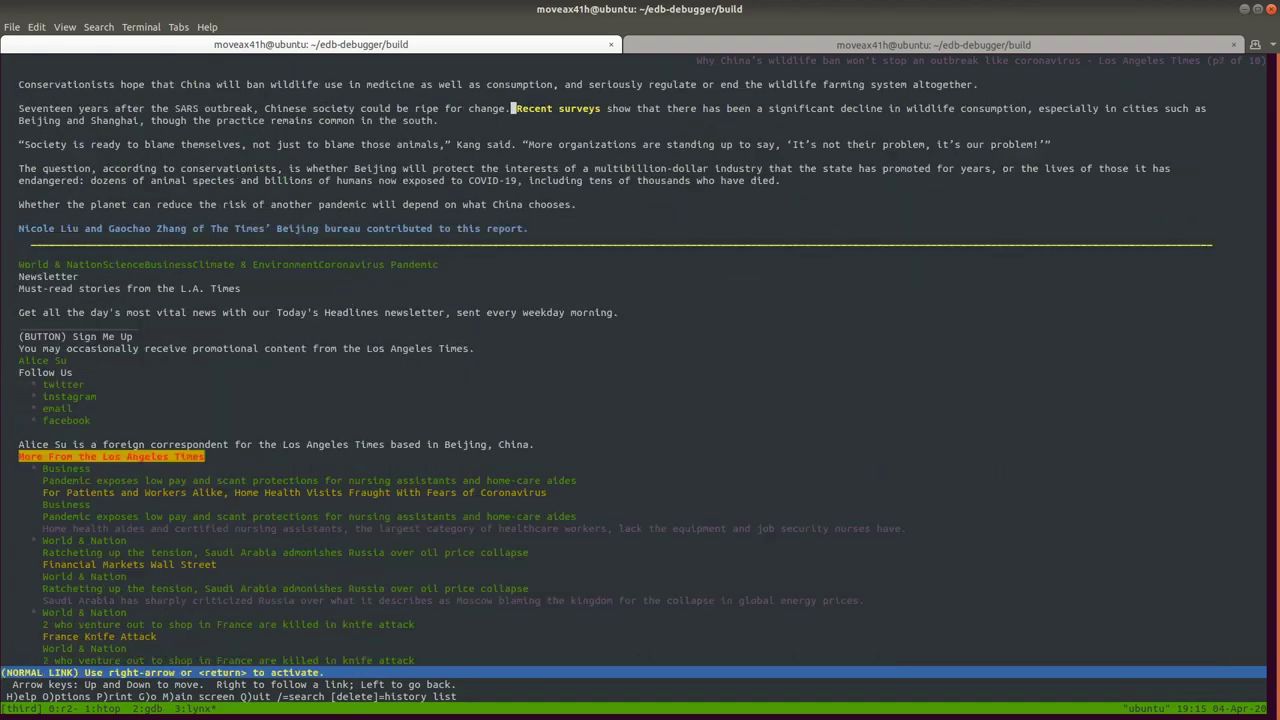
key("Down")
key("Down")
key("Up")
key("Up")
key("Up")
key("Up")
key("Up")
key("Up")
key("Up")
key("Up")
key("Up")
key("Up")
key("Up")
key("Up")
key("Up")
key("Up")
key("Up")
key("Up")
key("Up")
key("Up")
key("Up")
key("Up")
key("Up")
key("Up")
key("Up")
key("Up")
key("Up")
key("Up")
key("Up")
key("Up")
key("Up")
key("Up")
key("Up")
key("Up")
key("Up")
key("Up")
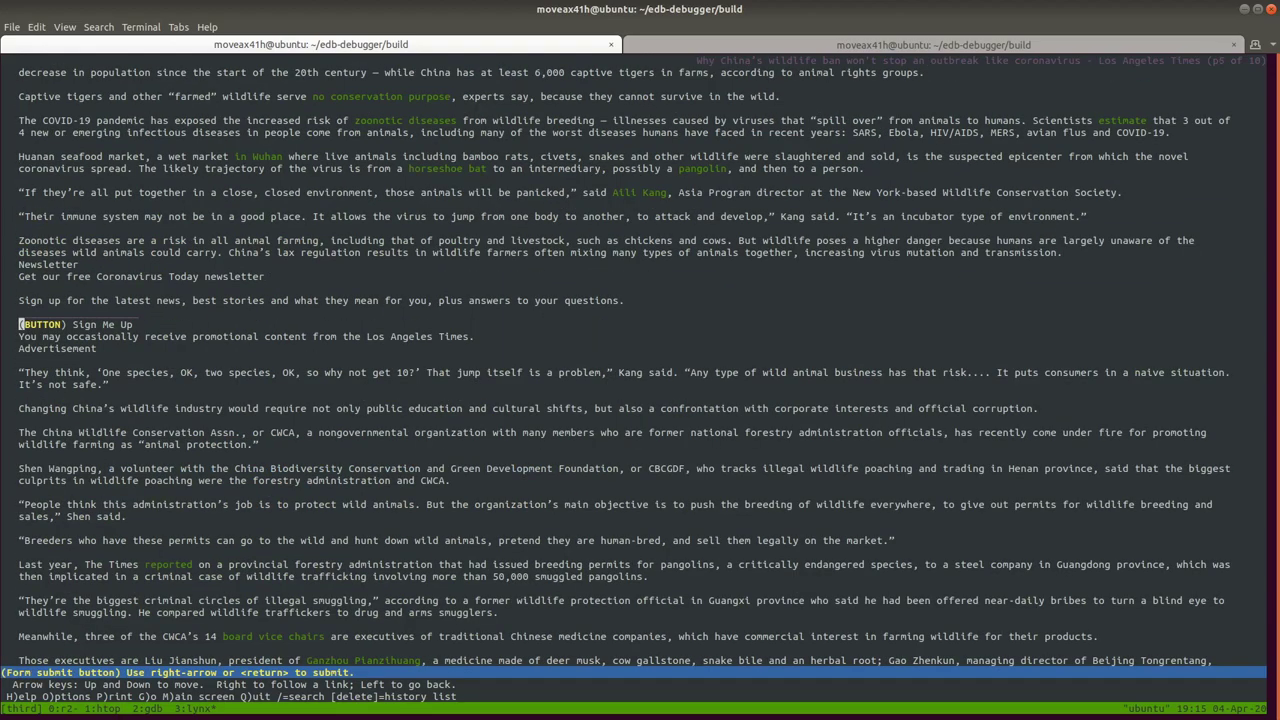
key("Up")
key("Up")
key("Up")
key("Up")
key("Up")
key("Up")
key("Up")
key("Up")
key("Up")
key("Up")
key("Up")
key("Up")
key("Up")
key("Up")
key("Up")
key("Up")
key("Up")
key("Up")
key("Up")
key("Up")
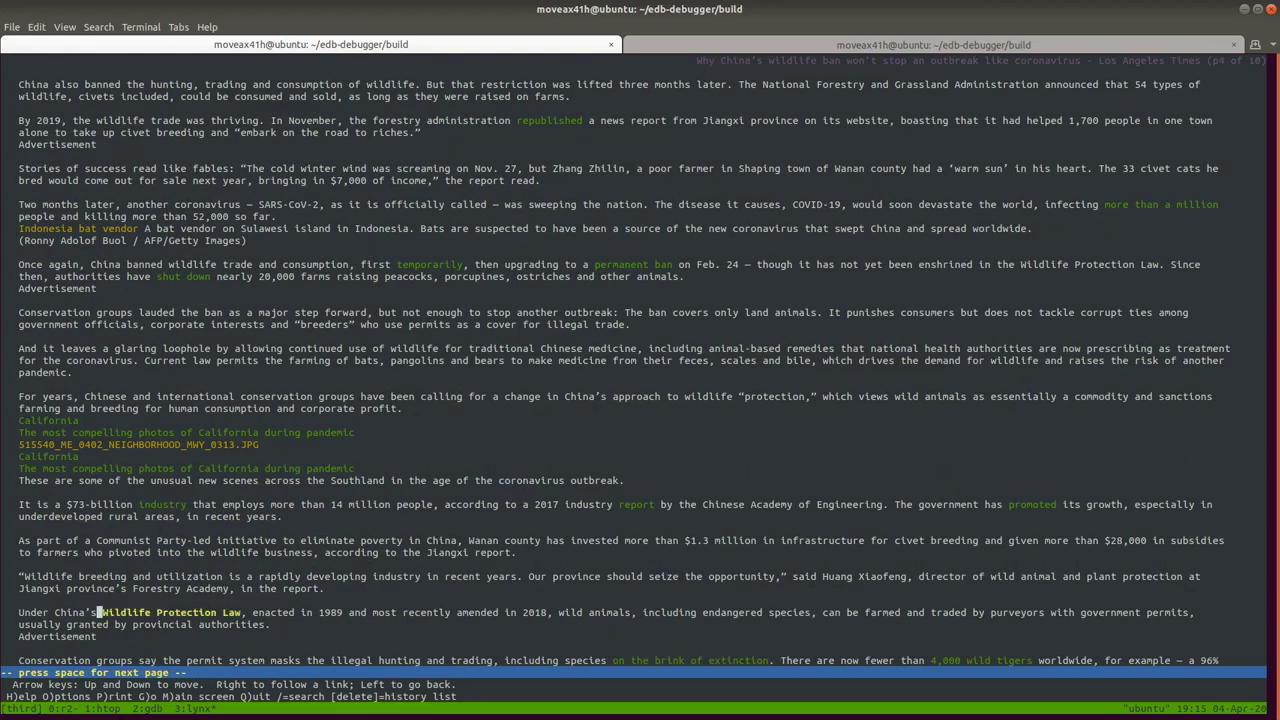
key("Down")
key("Down")
key("Down")
key("Down")
key("Down")
key("Down")
key("Down")
key("Down")
key("Down")
key("Down")
key("Down")
key("Down")
key("Down")
key("Down")
key("Down")
key("Down")
key("Down")
key("Down")
key("Down")
key("Down")
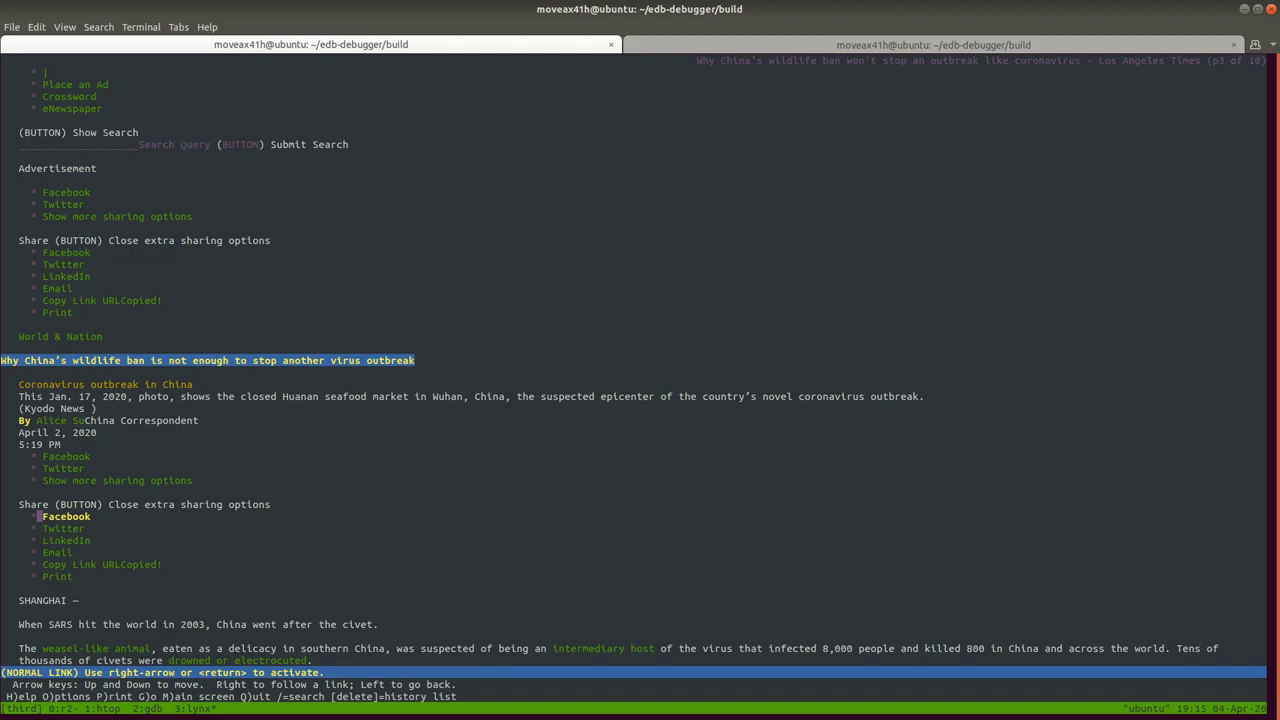
Step: Step through the links above the headline and the sharing links
key("Up")
key("Up")
key("Up")
key("Up")
key("Up")
key("Up")
key("Up")
key("Up")
key("Up")
key("Up")
key("Up")
key("Up")
key("Up")
key("Up")
key("Up")
key("Up")
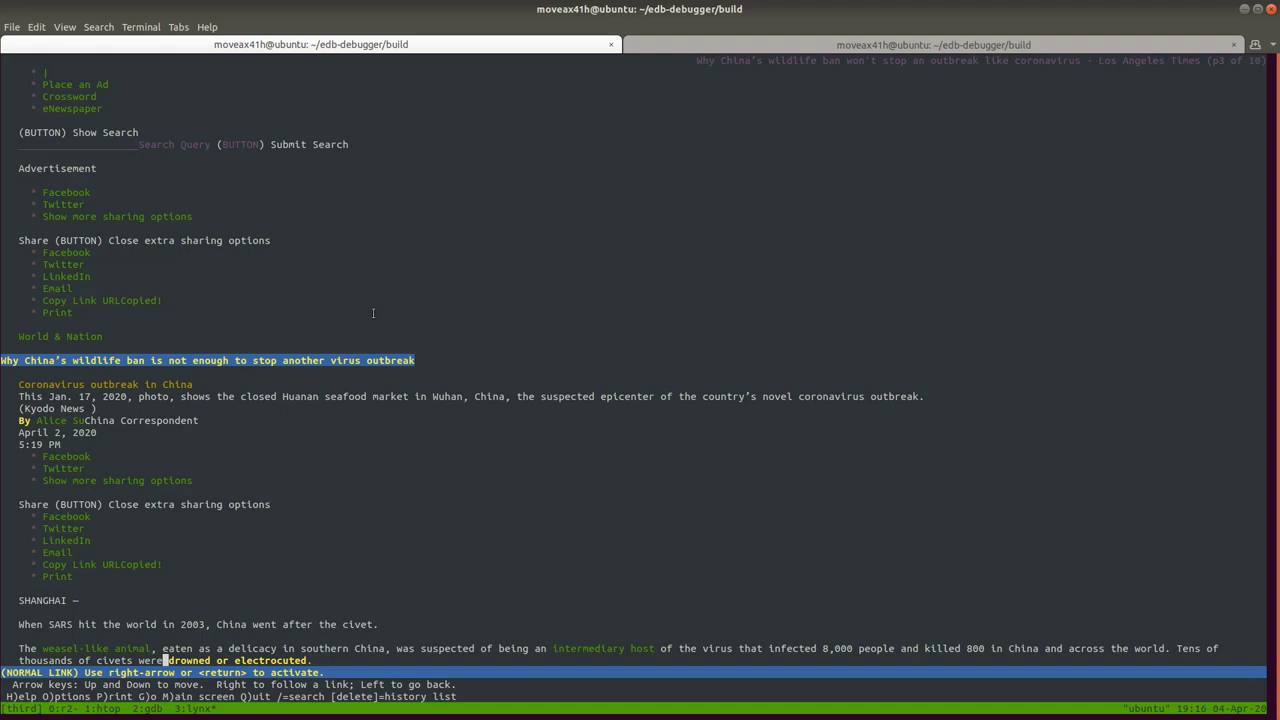
key("Page_Down")
key("Page_Up")
key("Down")
key("Down")
key("Down")
key("Down")
key("Down")
key("Down")
key("Down")
key("Down")
key("Down")
key("Down")
key("Up")
key("Up")
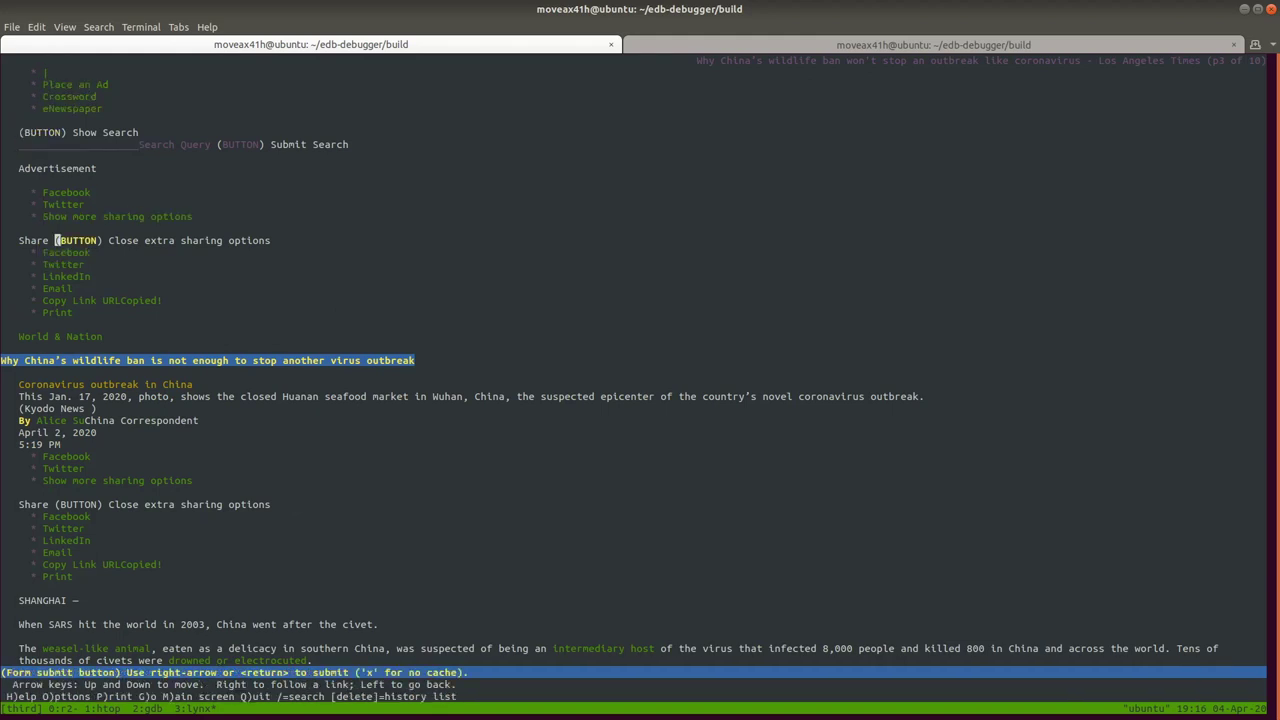
key("Up")
key("Up")
key("Up")
key("Down")
key("Down")
key("Down")
key("Down")
key("Down")
key("Down")
key("Up")
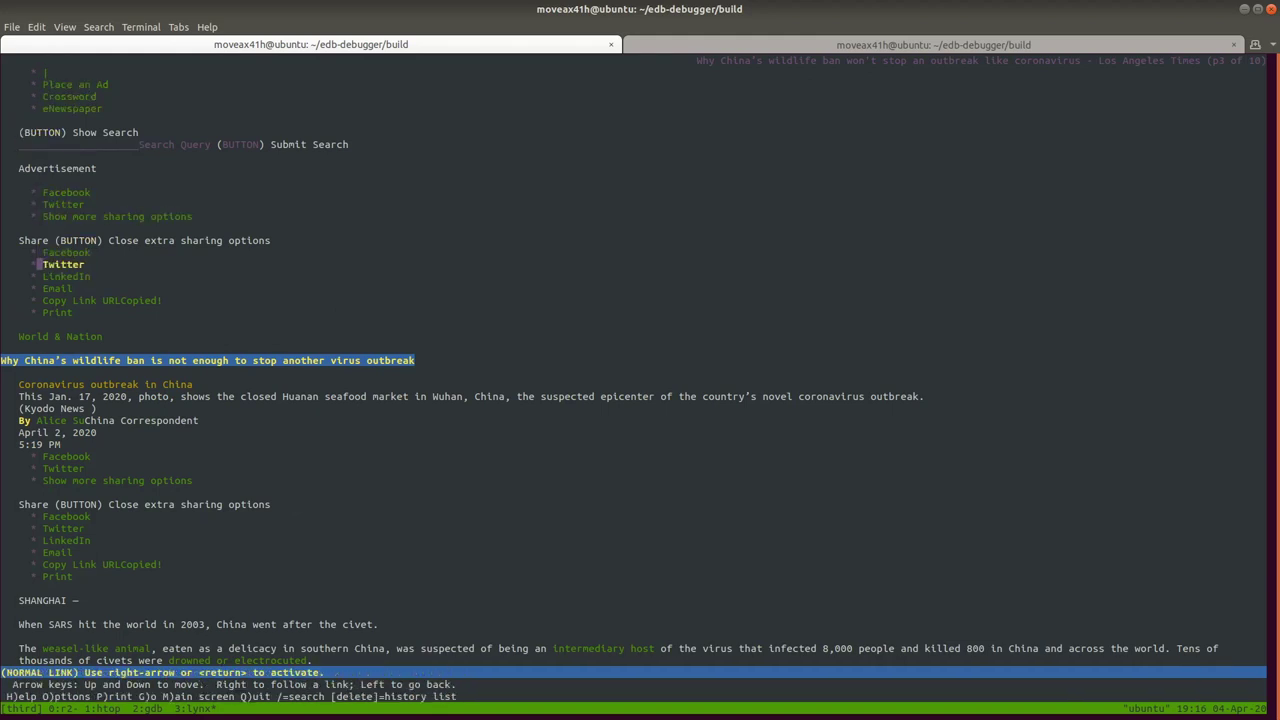
key("Down")
Step: Page forward into the article body to page 4 of 10
key("space")
key("space")
key("b")
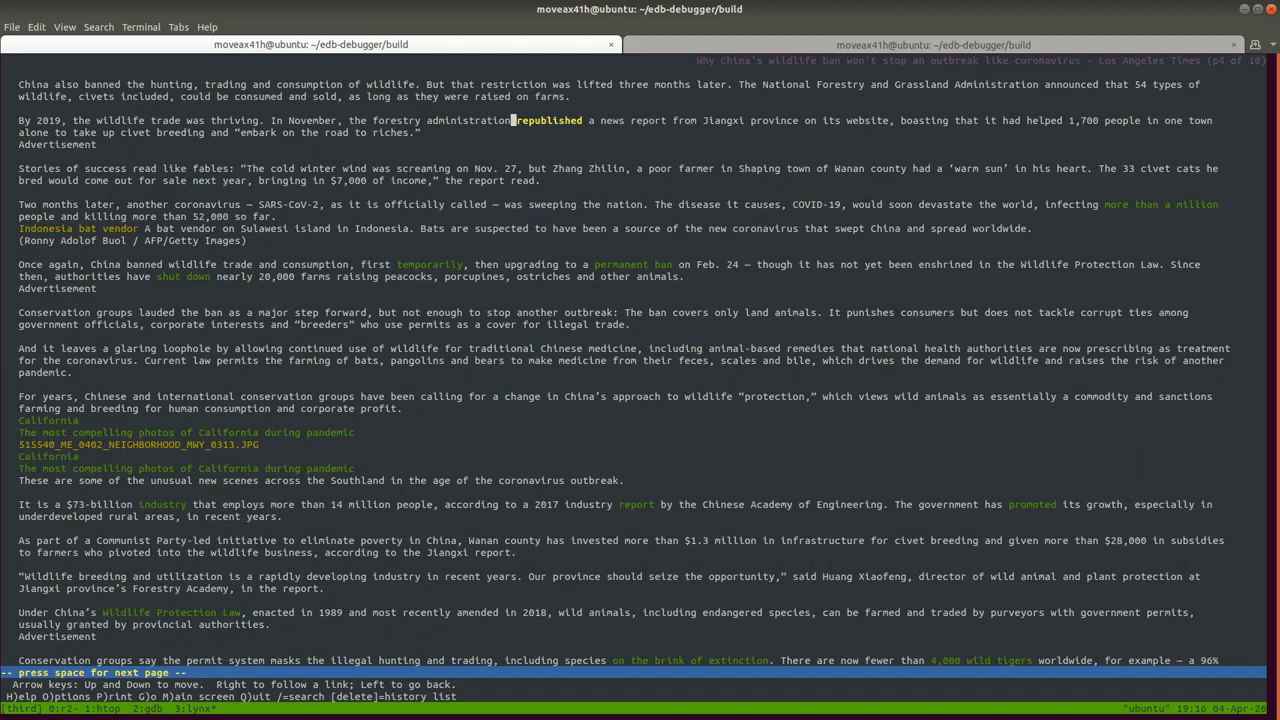
key("b")
key("space")
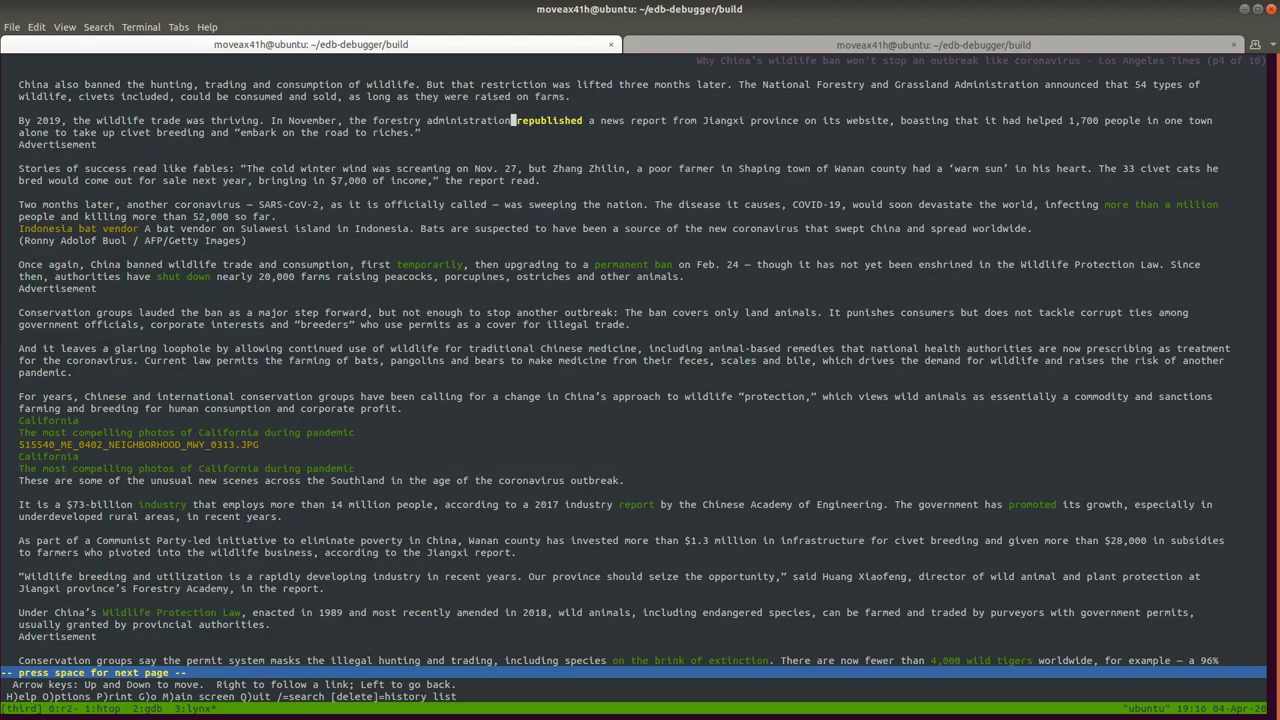